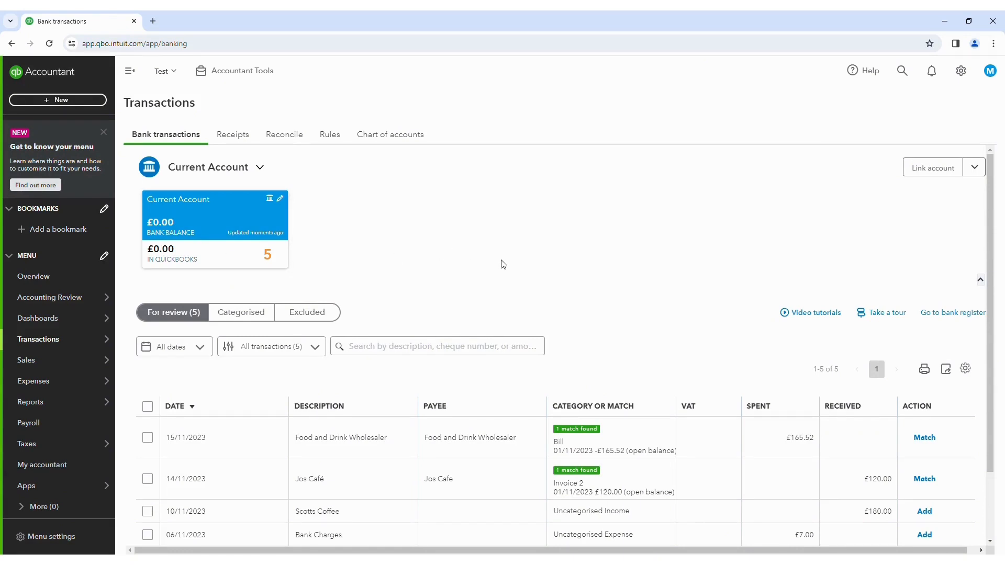
- Match the Jos Café receipt and the Food and Drink Wholesaler payment to their suggested invoice and bill
{"action": "scroll", "coordinate": [502, 264], "scroll_direction": "down", "scroll_amount": 1}
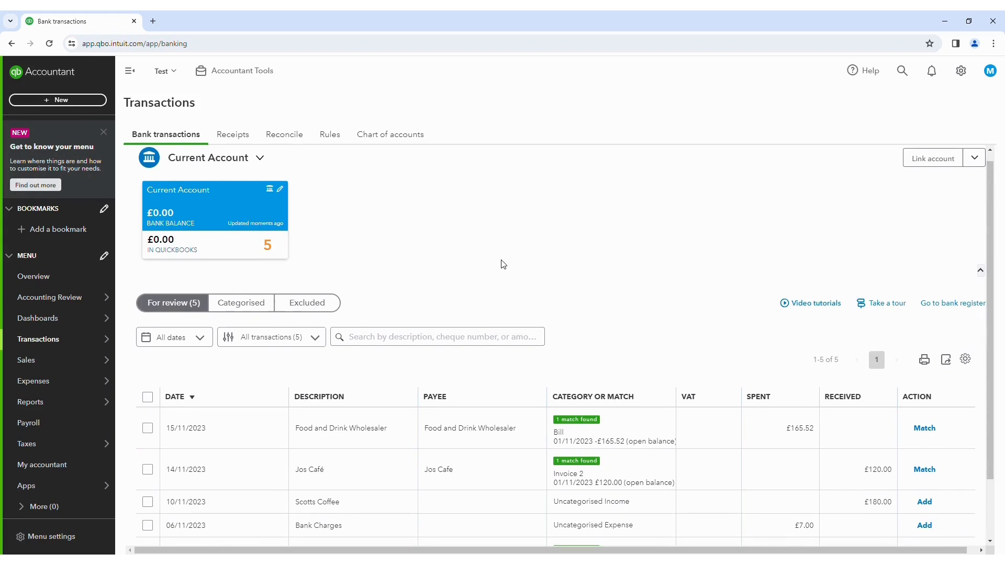
{"action": "scroll", "coordinate": [502, 265], "scroll_direction": "down", "scroll_amount": 3}
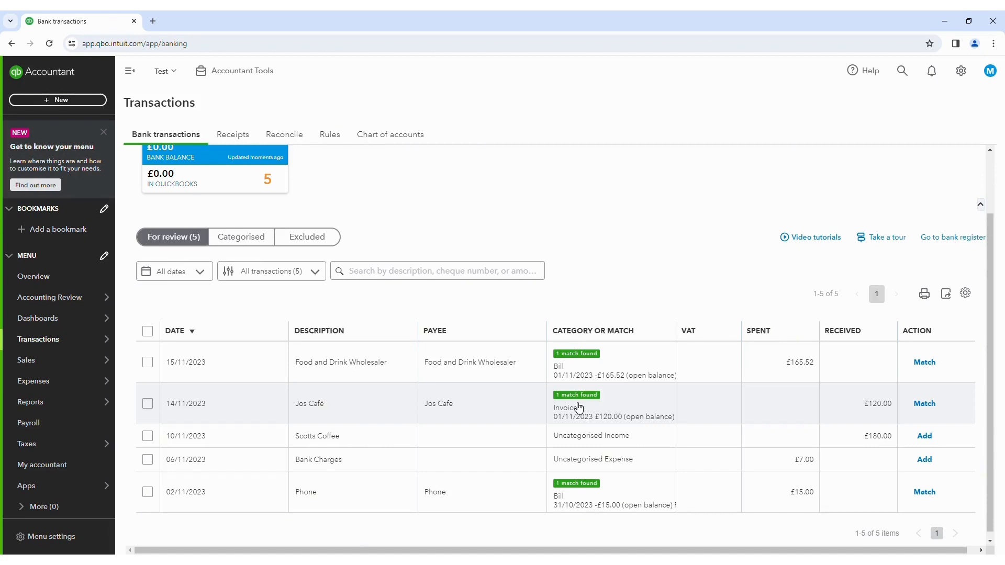
{"action": "left_click", "coordinate": [926, 405]}
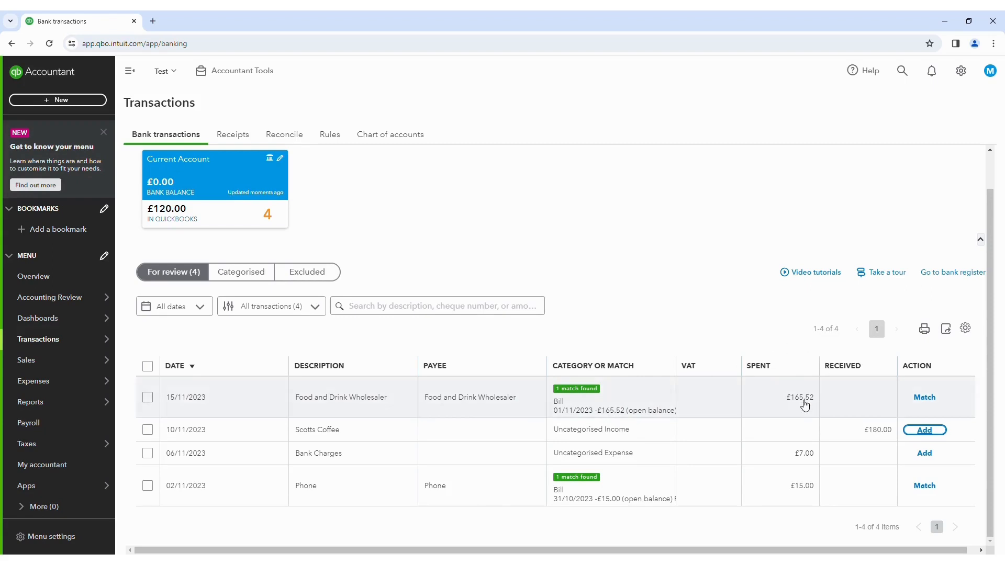
{"action": "left_click", "coordinate": [936, 399]}
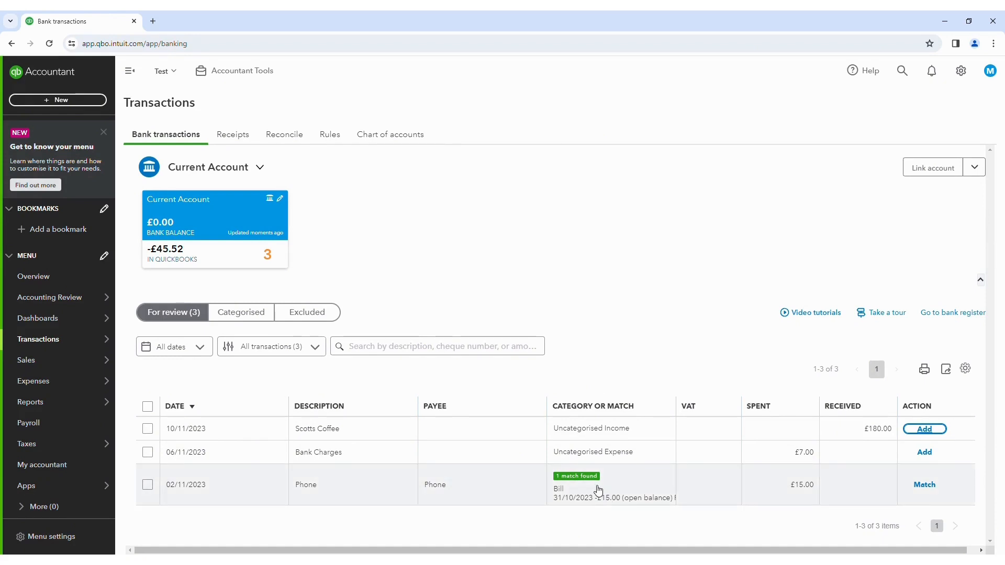
- Find other matches for the Phone payment, select the 31/10/2023 open bill and save the match
{"action": "left_click", "coordinate": [598, 491]}
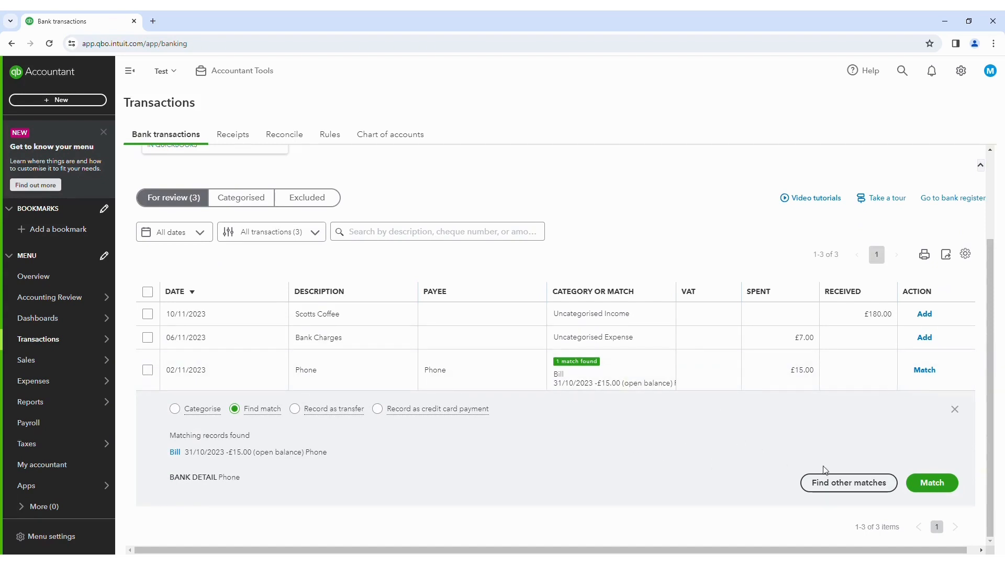
{"action": "left_click", "coordinate": [845, 492]}
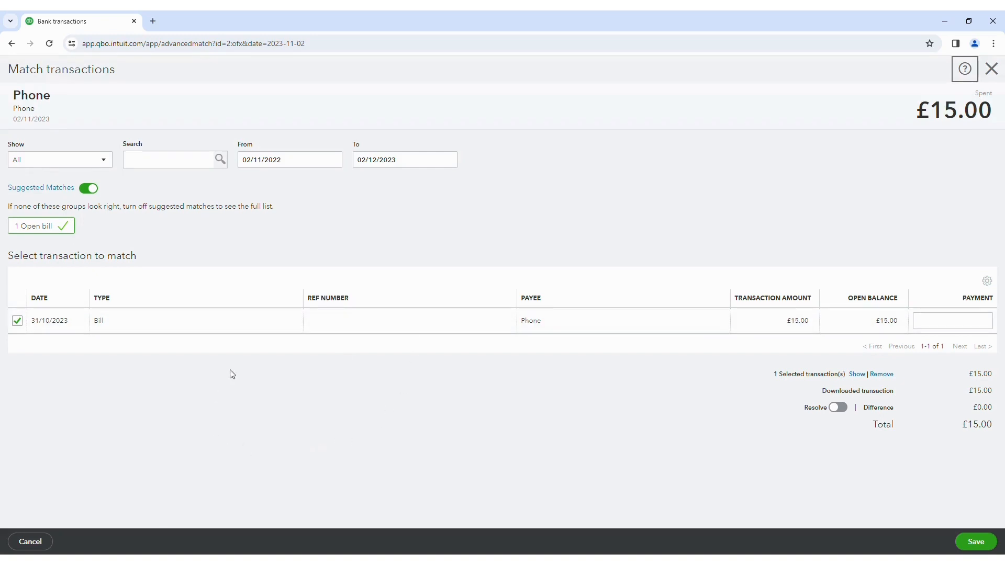
{"action": "left_click", "coordinate": [17, 322]}
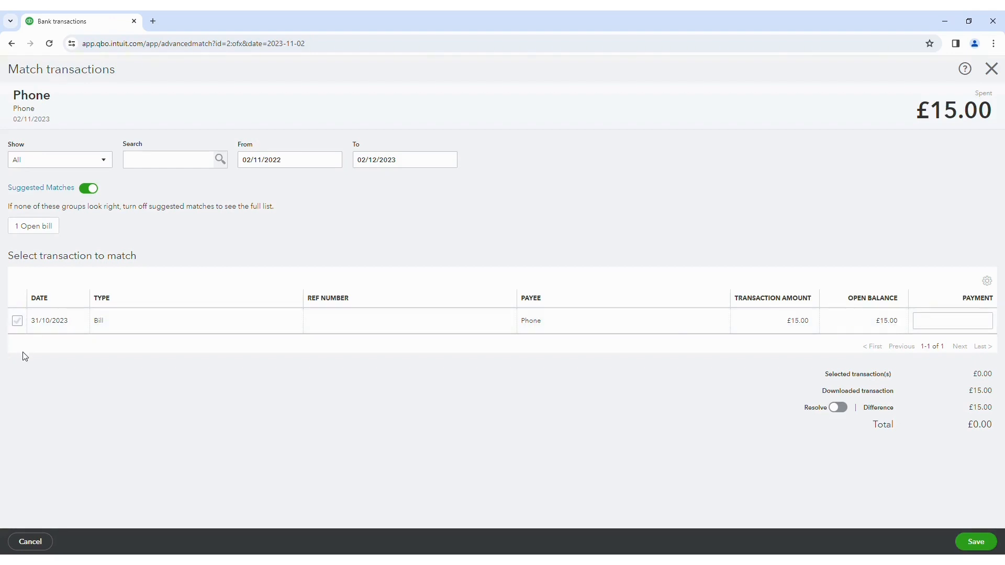
{"action": "left_click", "coordinate": [18, 323]}
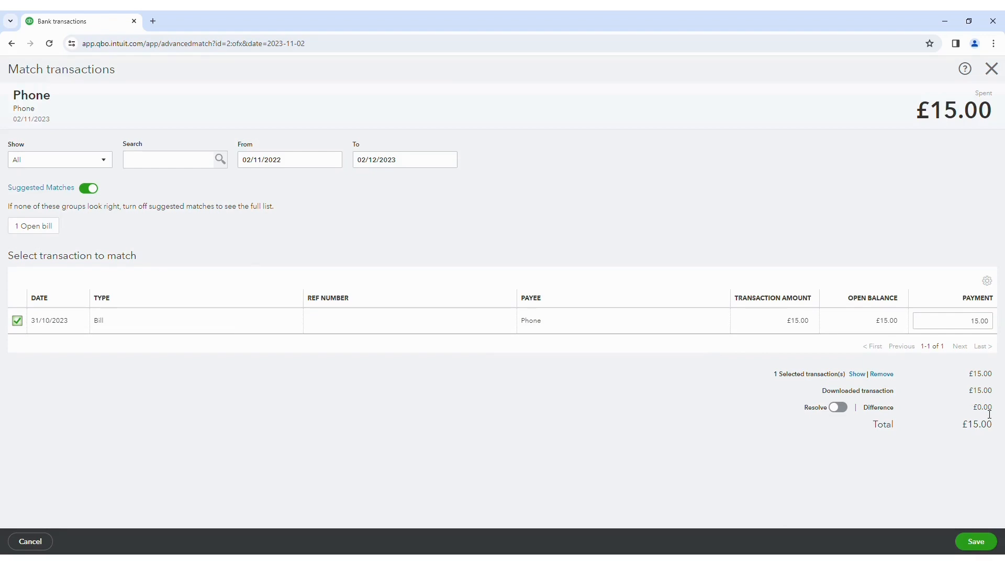
{"action": "left_click", "coordinate": [984, 540]}
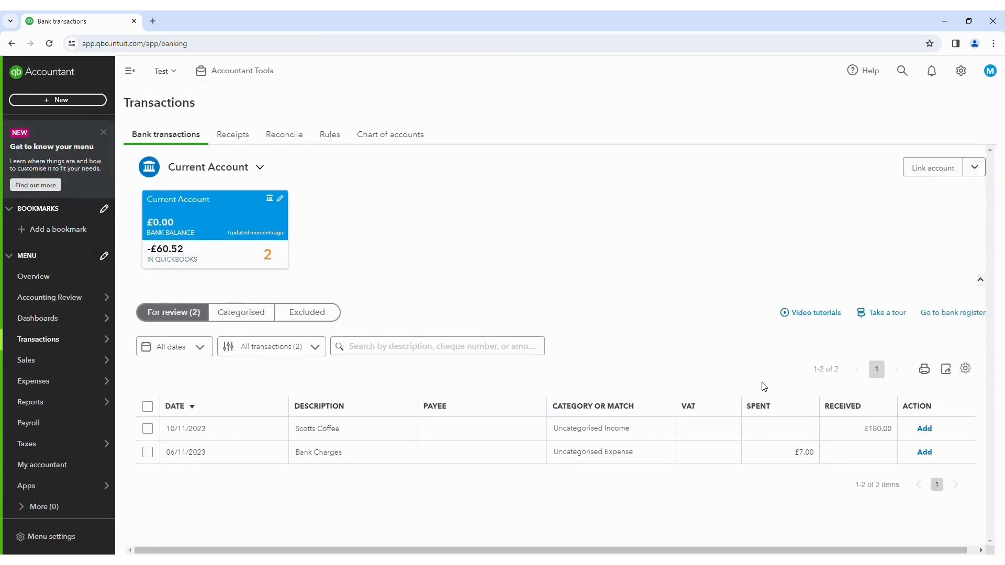
- Expand the Bank Charges transaction and start adding a new category for Bank Charges
{"action": "left_click", "coordinate": [601, 458]}
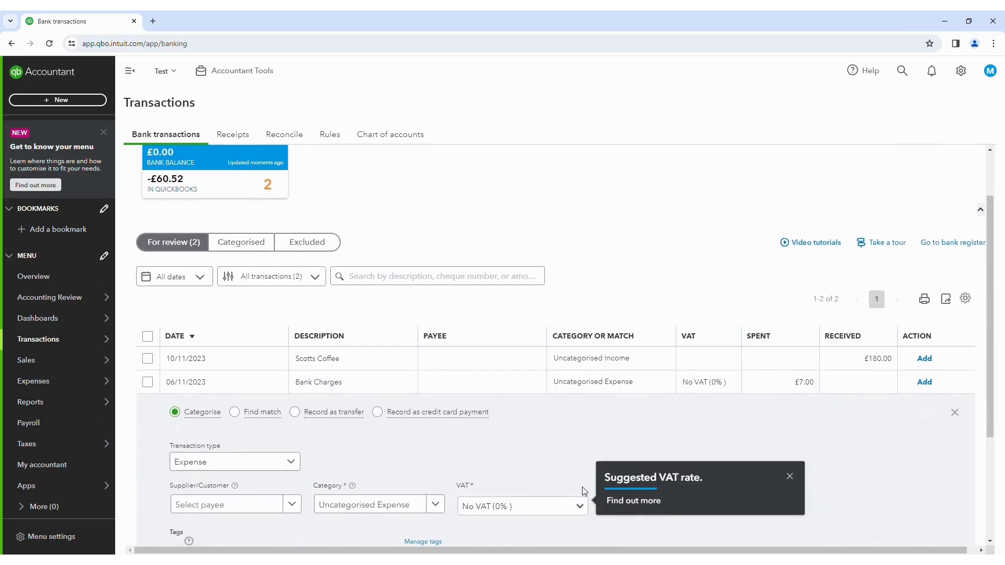
{"action": "scroll", "coordinate": [585, 491], "scroll_direction": "down", "scroll_amount": 1}
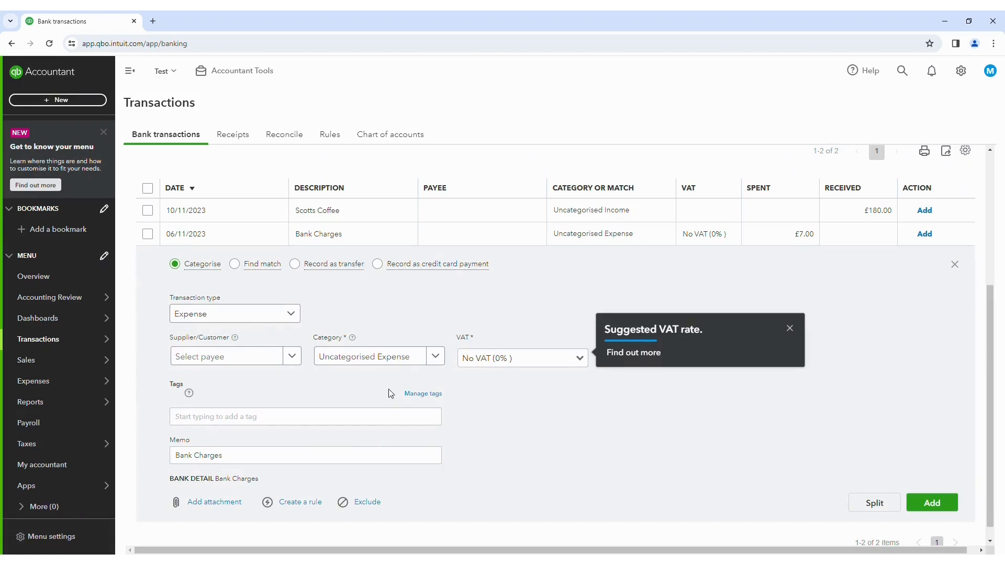
{"action": "left_click", "coordinate": [341, 362]}
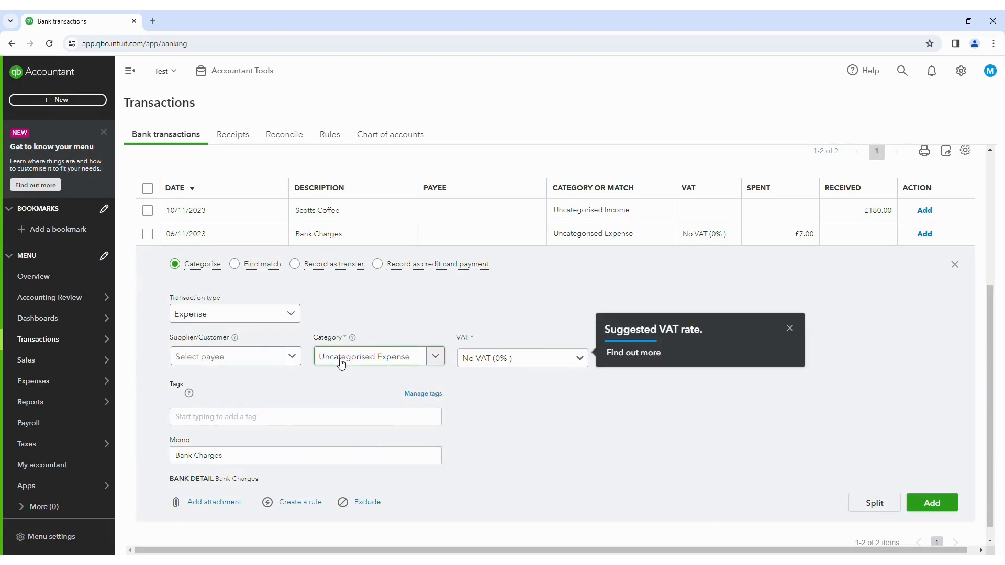
{"action": "left_click", "coordinate": [341, 361]}
{"action": "type", "text": "Ba"}
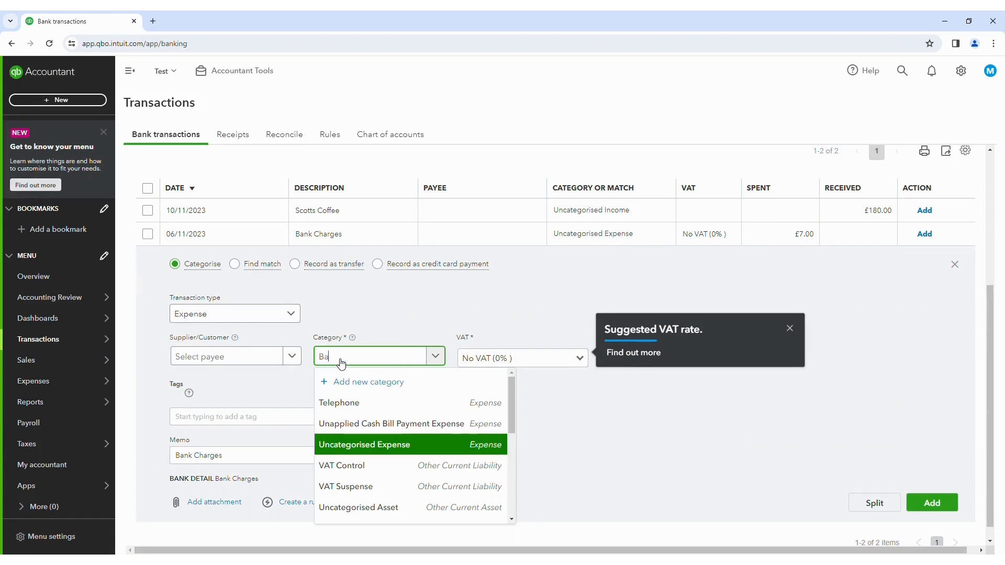
{"action": "type", "text": "nk Charges"}
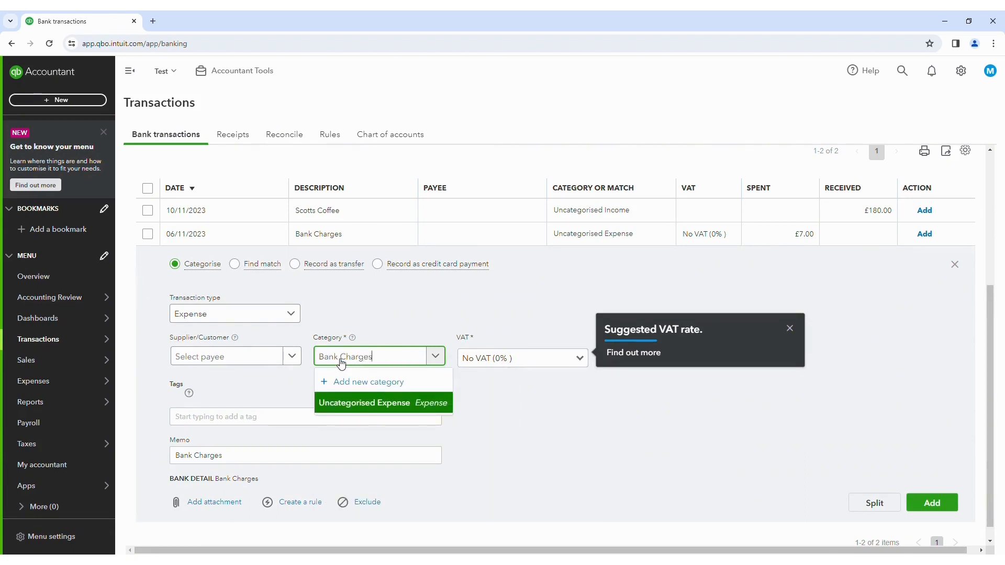
{"action": "left_click", "coordinate": [356, 382]}
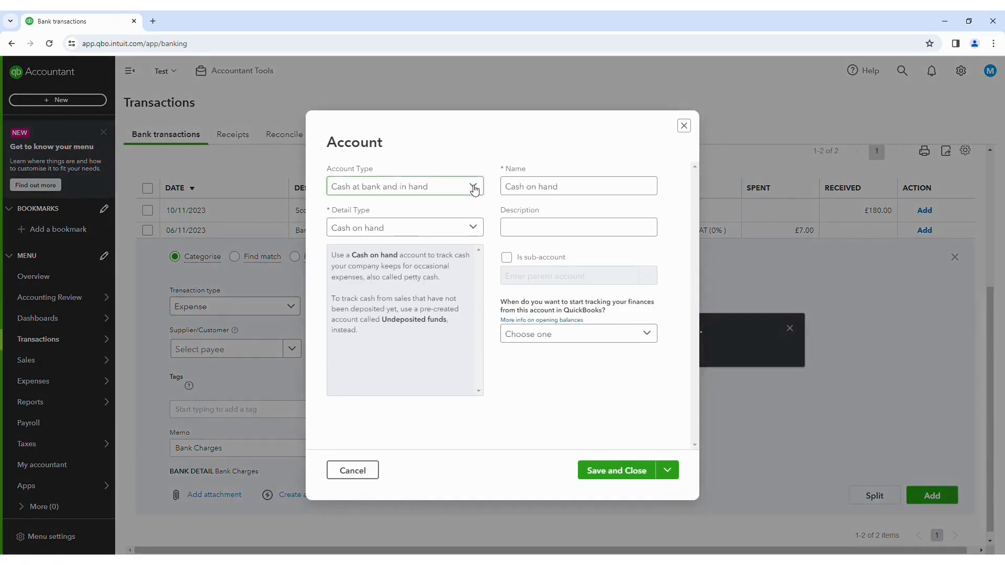
- Set the new account's type to Expenses and detail type to Bank charges, and save it as the transaction's category
{"action": "left_click", "coordinate": [473, 187]}
{"action": "scroll", "coordinate": [436, 262], "scroll_direction": "down", "scroll_amount": 4}
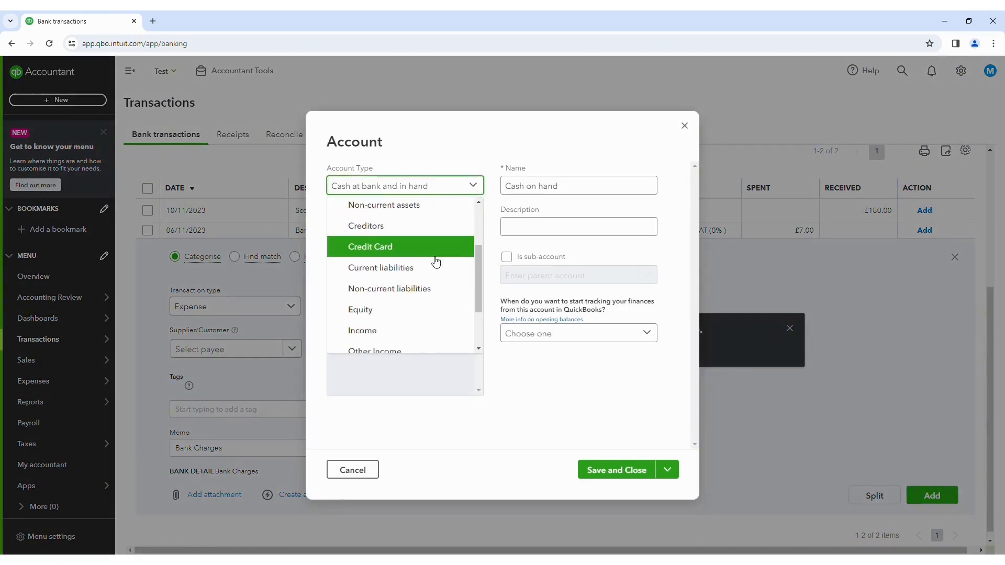
{"action": "left_click", "coordinate": [381, 331]}
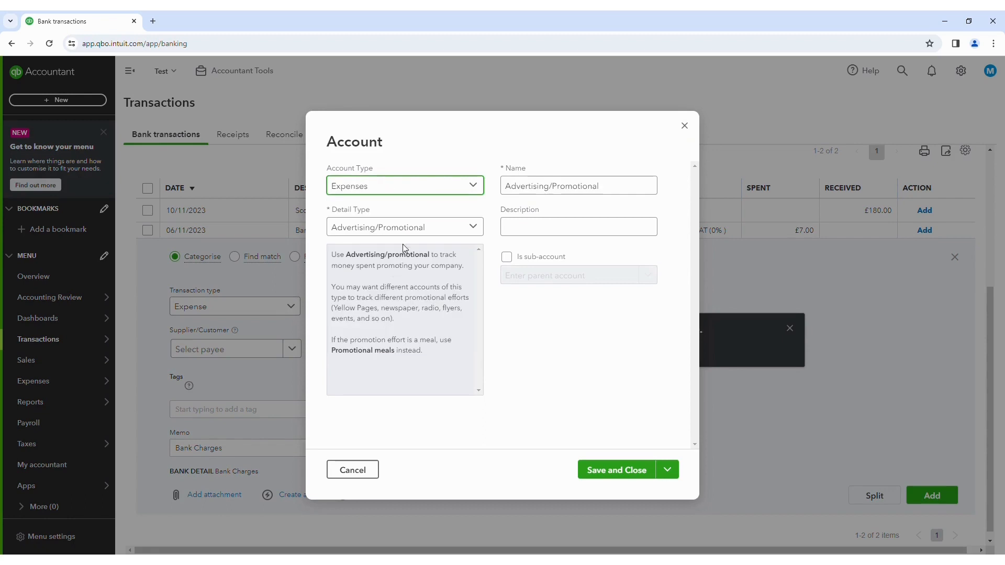
{"action": "left_click", "coordinate": [414, 227]}
{"action": "left_click", "coordinate": [381, 314]}
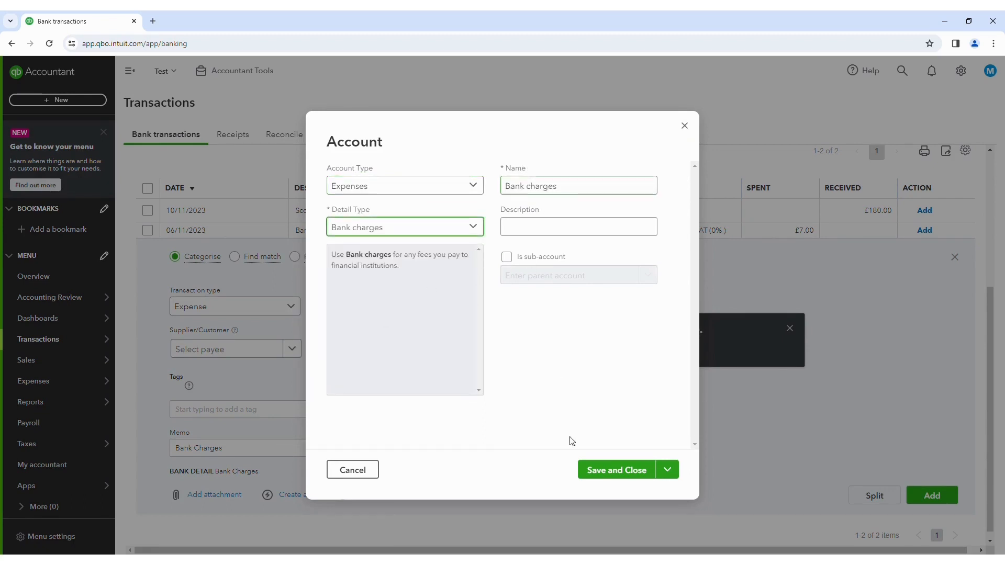
{"action": "left_click", "coordinate": [620, 477]}
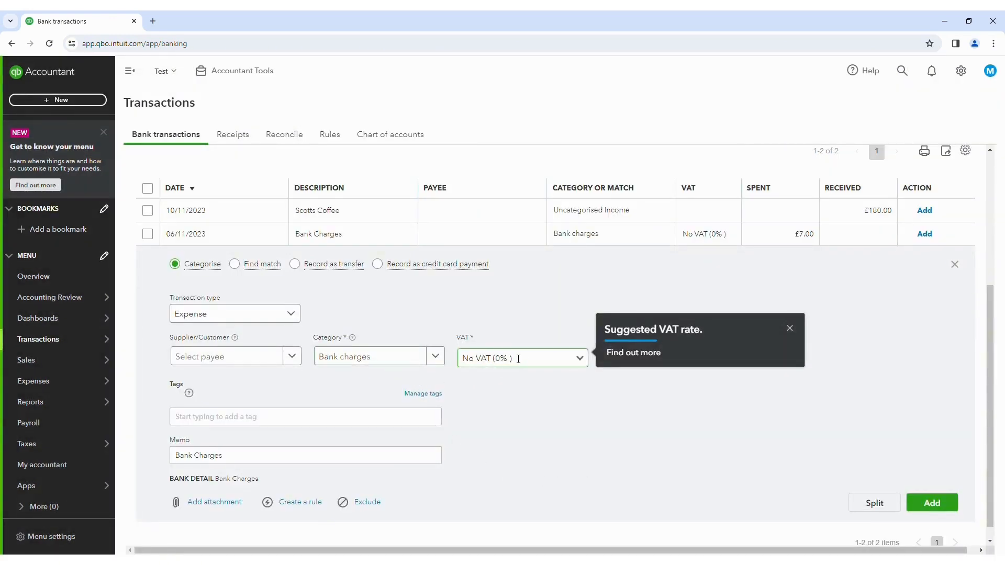
- Set the Bank Charges transaction's VAT to Exempt (0%) and add it to the books
{"action": "left_click", "coordinate": [580, 358]}
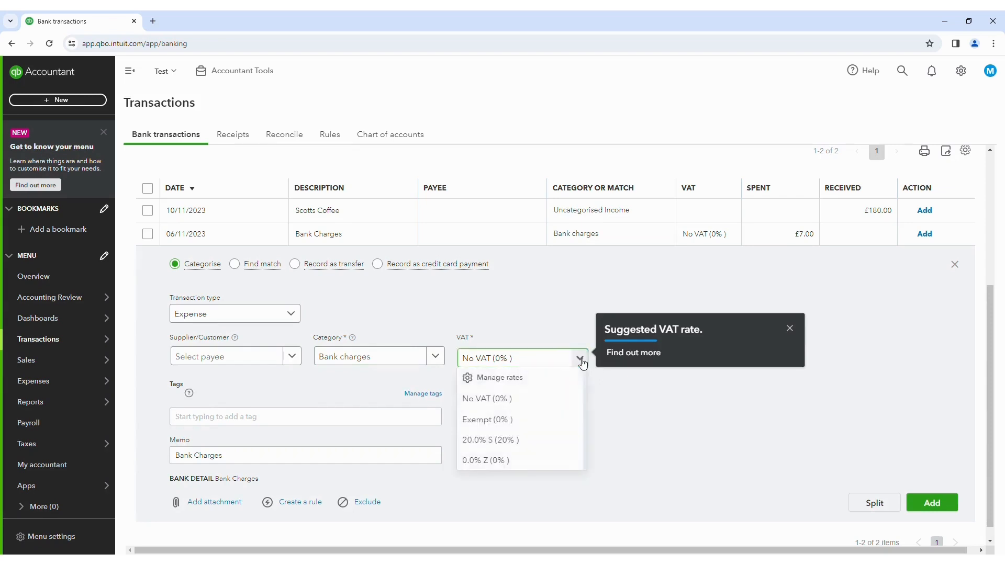
{"action": "left_click", "coordinate": [503, 420]}
{"action": "left_click", "coordinate": [235, 463]}
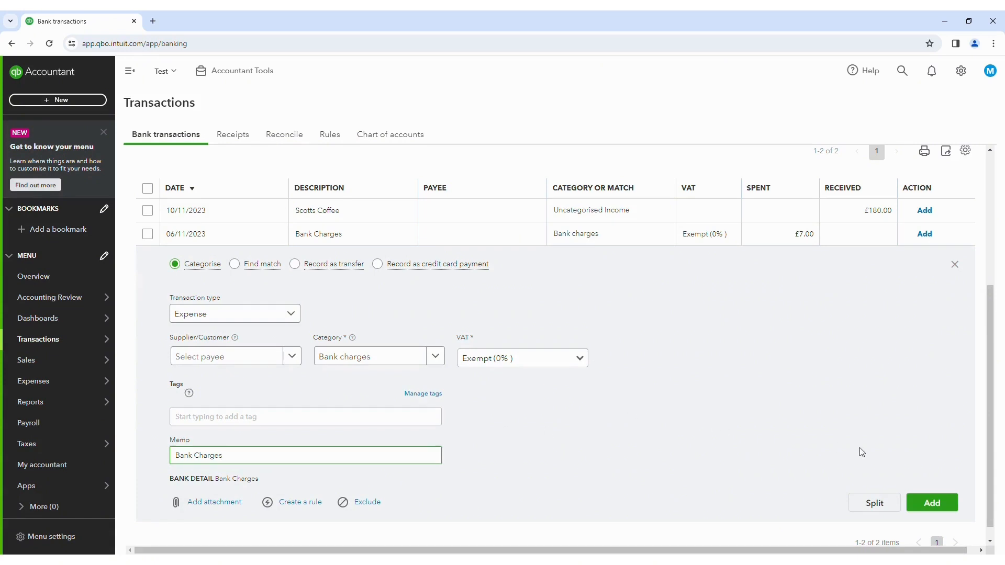
{"action": "left_click", "coordinate": [939, 503]}
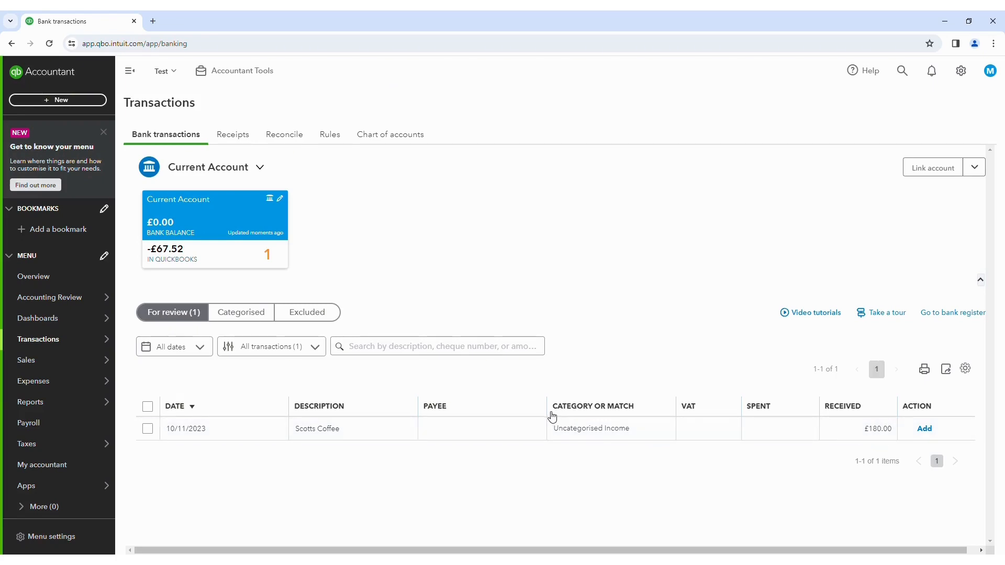
- Categorise the Scotts Coffee deposit as Sales with VAT rate 20.0% S (20% Sales)
{"action": "left_click", "coordinate": [600, 432]}
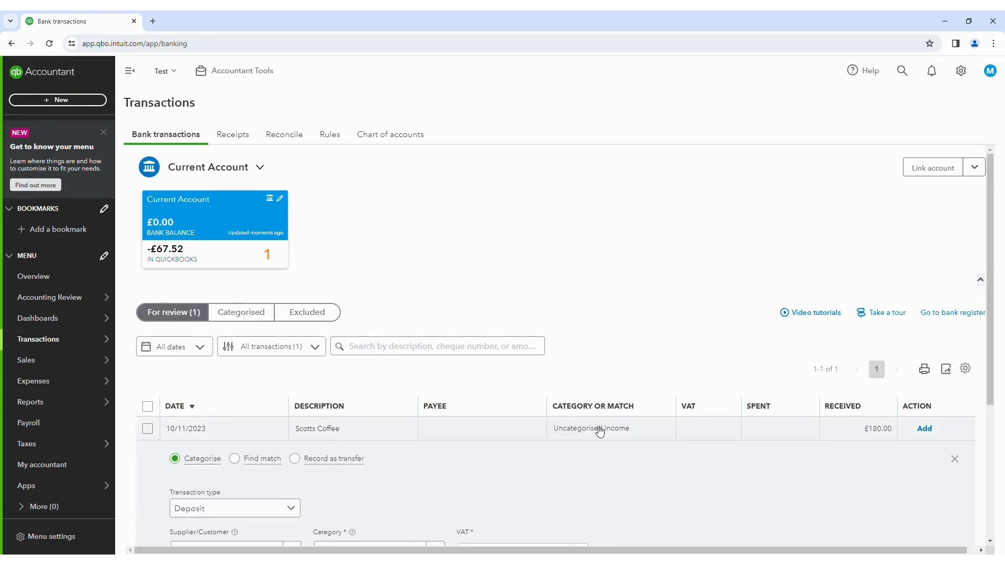
{"action": "scroll", "coordinate": [601, 446], "scroll_direction": "down", "scroll_amount": 4}
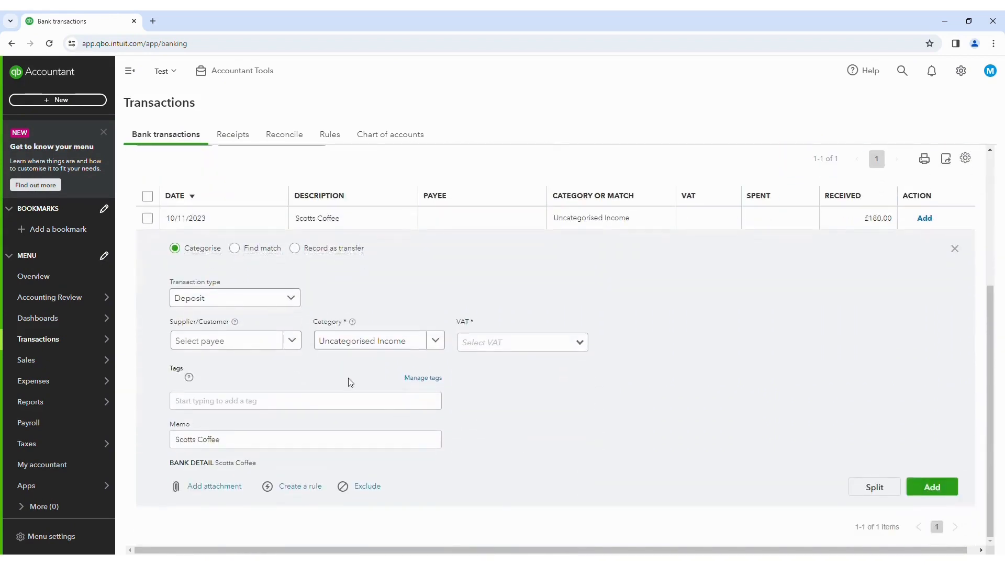
{"action": "left_click", "coordinate": [354, 342]}
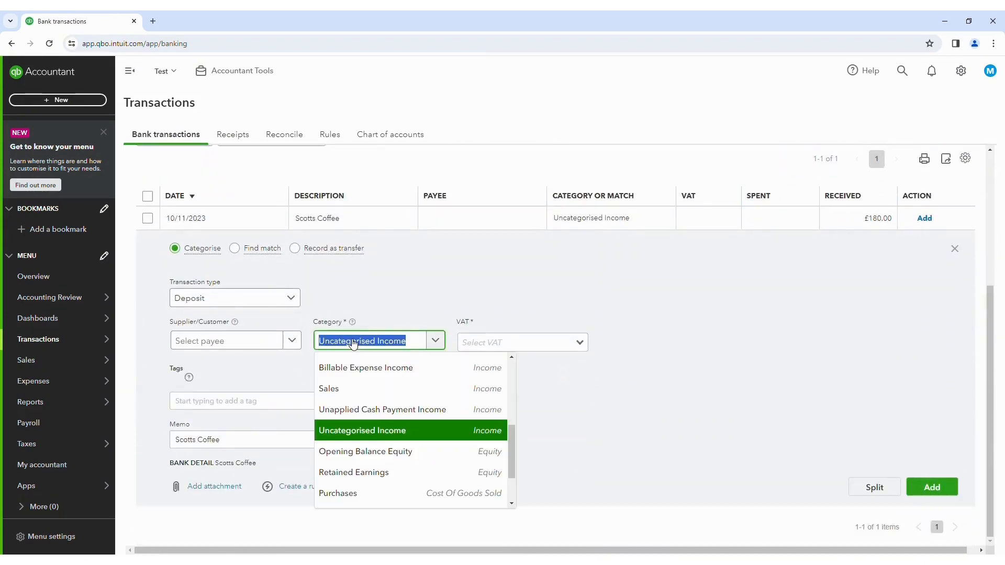
{"action": "left_click", "coordinate": [344, 388]}
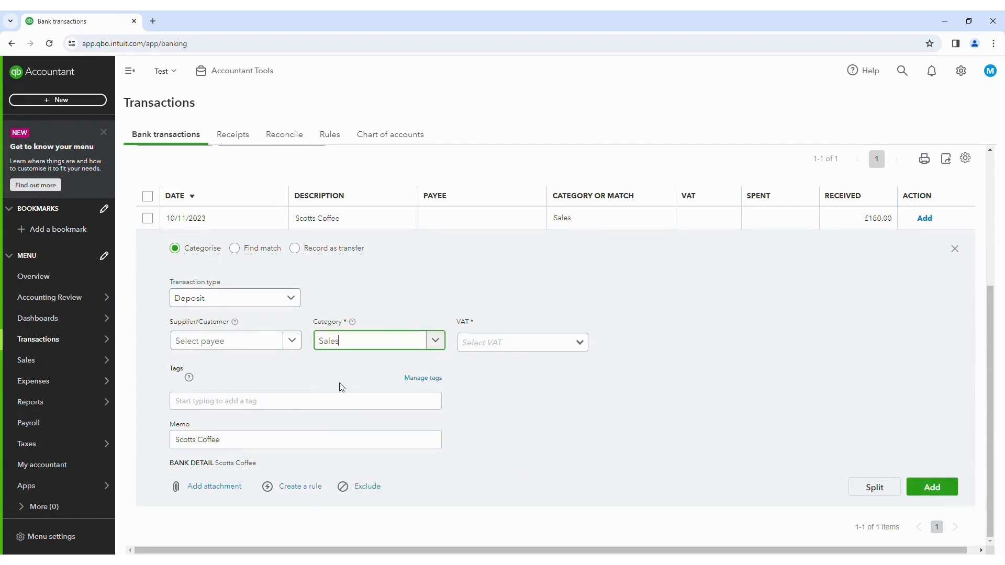
{"action": "left_click", "coordinate": [582, 343]}
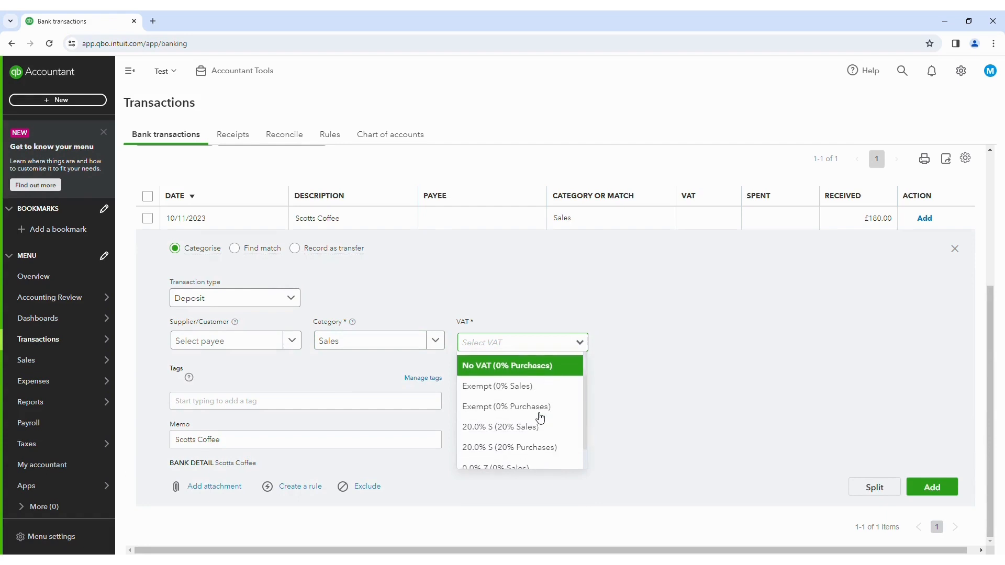
{"action": "left_click", "coordinate": [529, 431]}
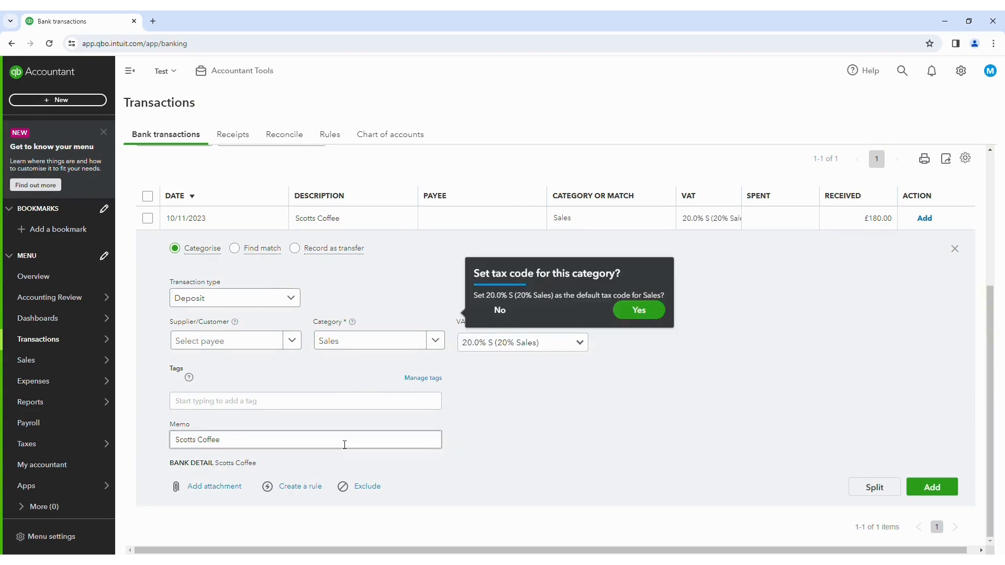
- Extend the deposit's memo to "Scotts Coffee - catering event" and add the transaction
{"action": "left_click", "coordinate": [248, 449]}
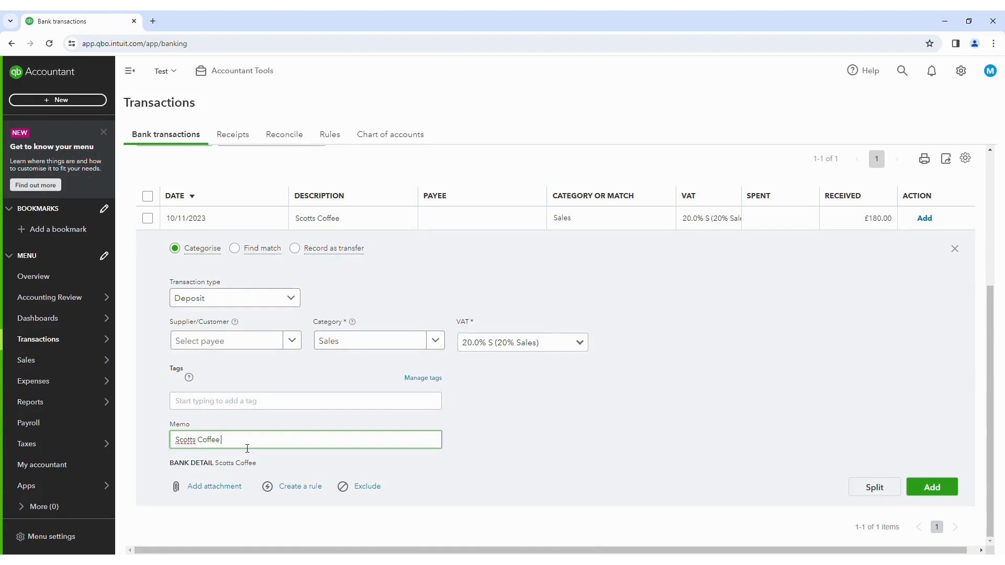
{"action": "type", "text": "- catering event"}
{"action": "left_click", "coordinate": [564, 413]}
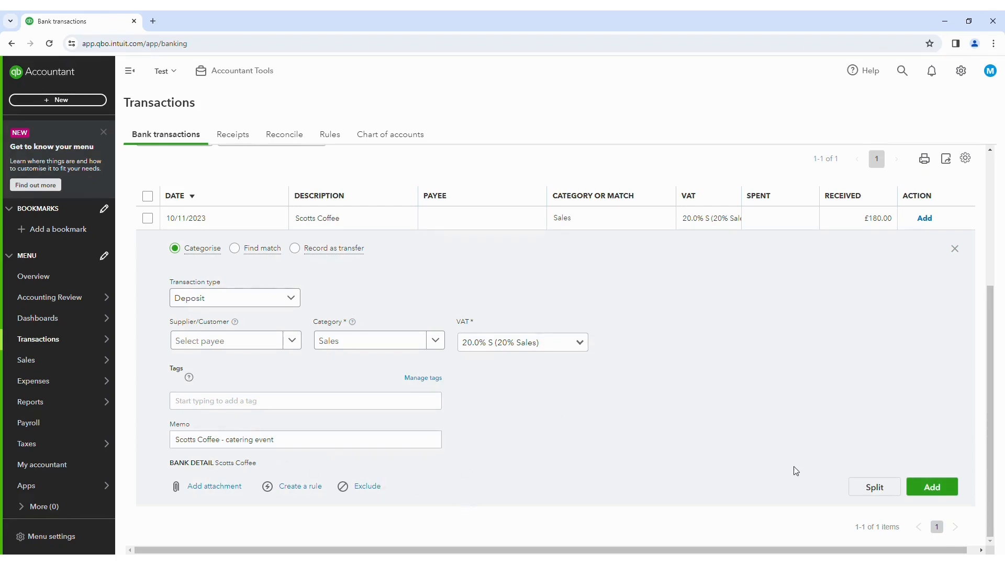
{"action": "left_click", "coordinate": [939, 485]}
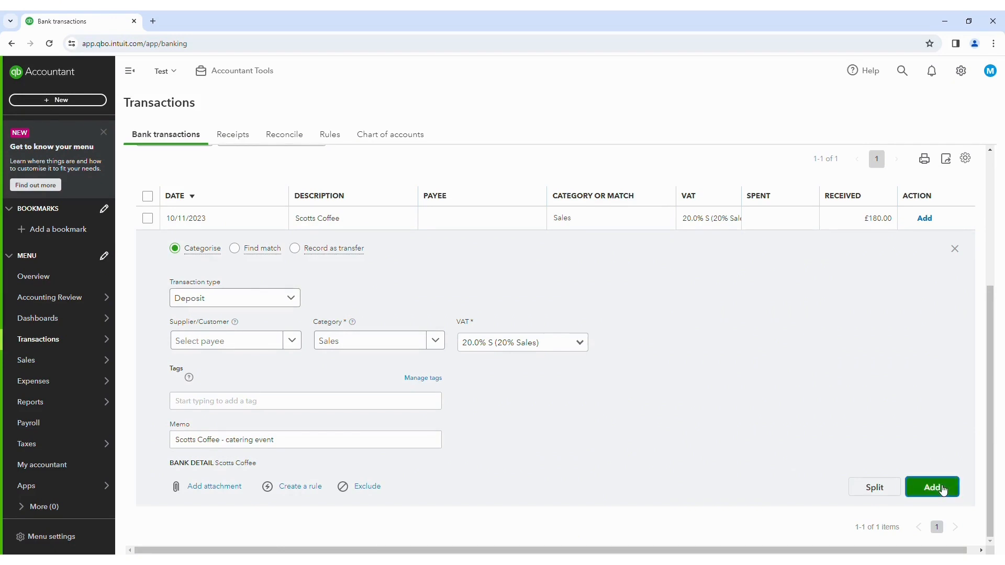